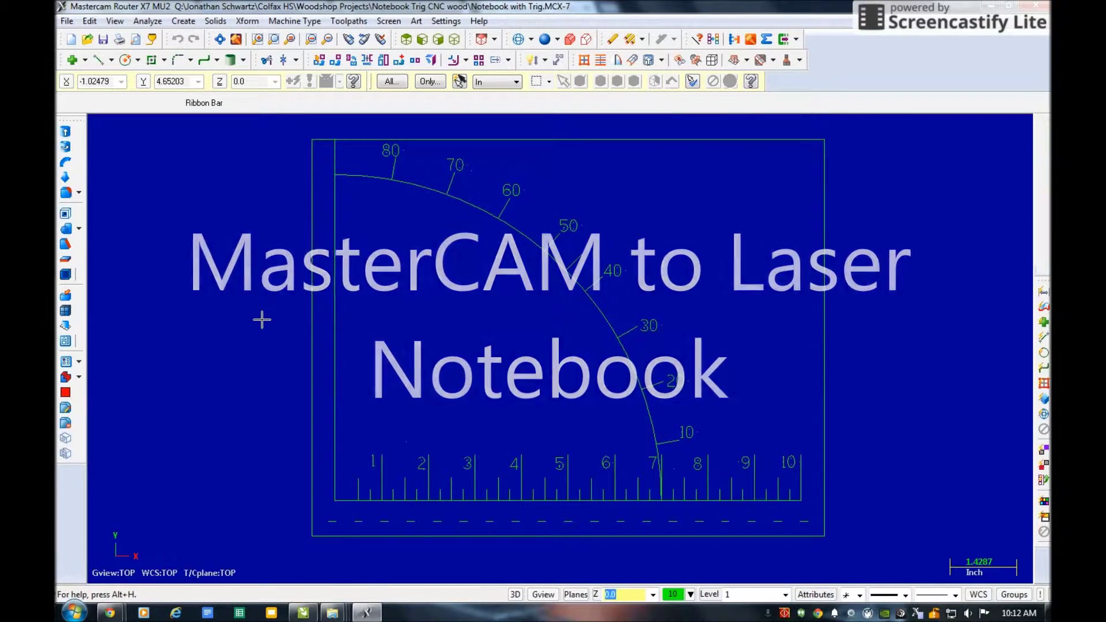
- Save the current notebook trig drawing in Mastercam
key(F9)
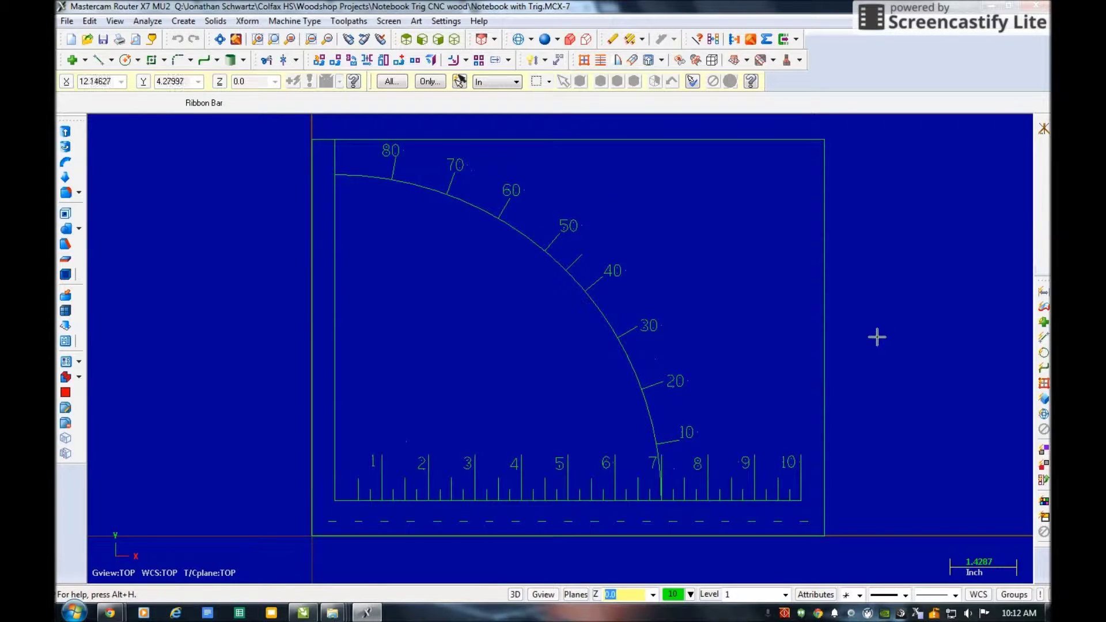
click(68, 22)
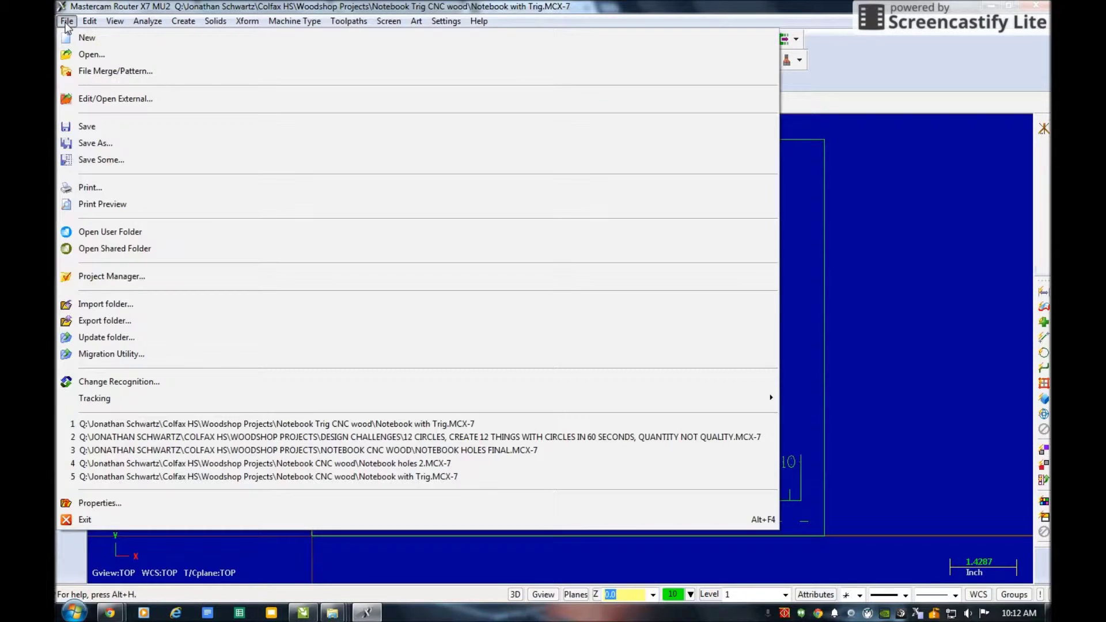
click(88, 128)
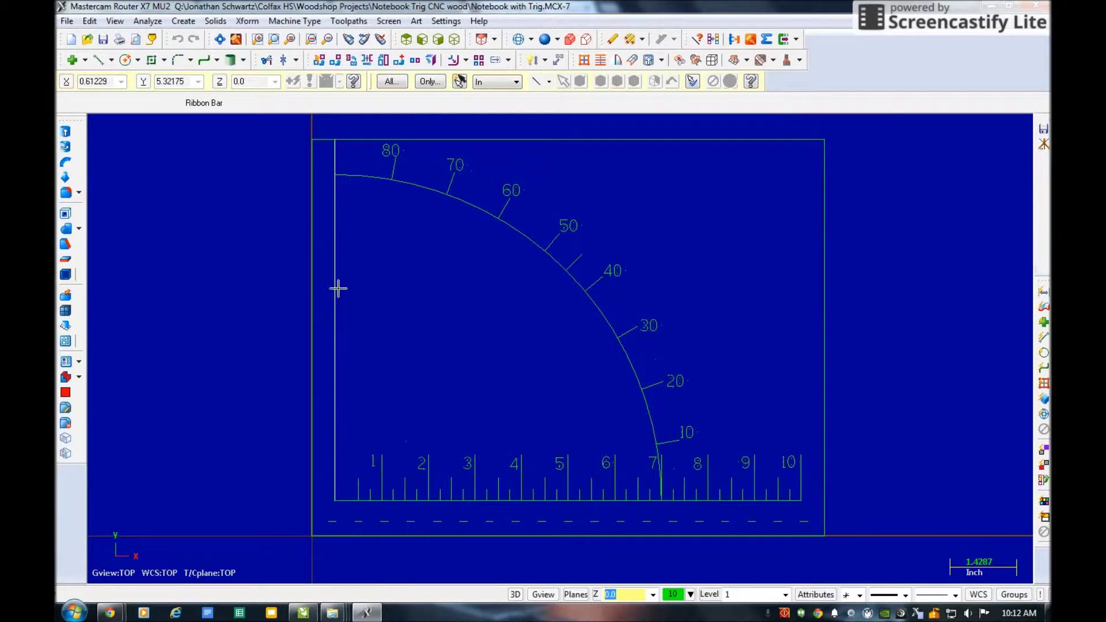
click(67, 22)
- Export 'Notebook with Trig' as an AutoCAD DXF (*.DXF) file in the Notebook Trig CNC wood folder
click(88, 140)
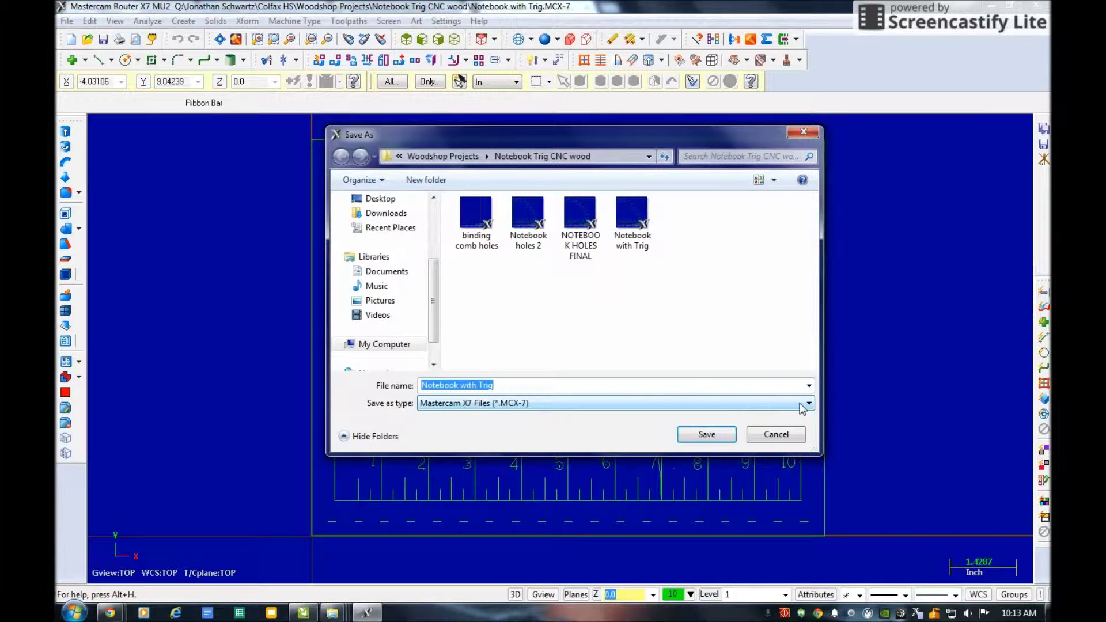
click(810, 404)
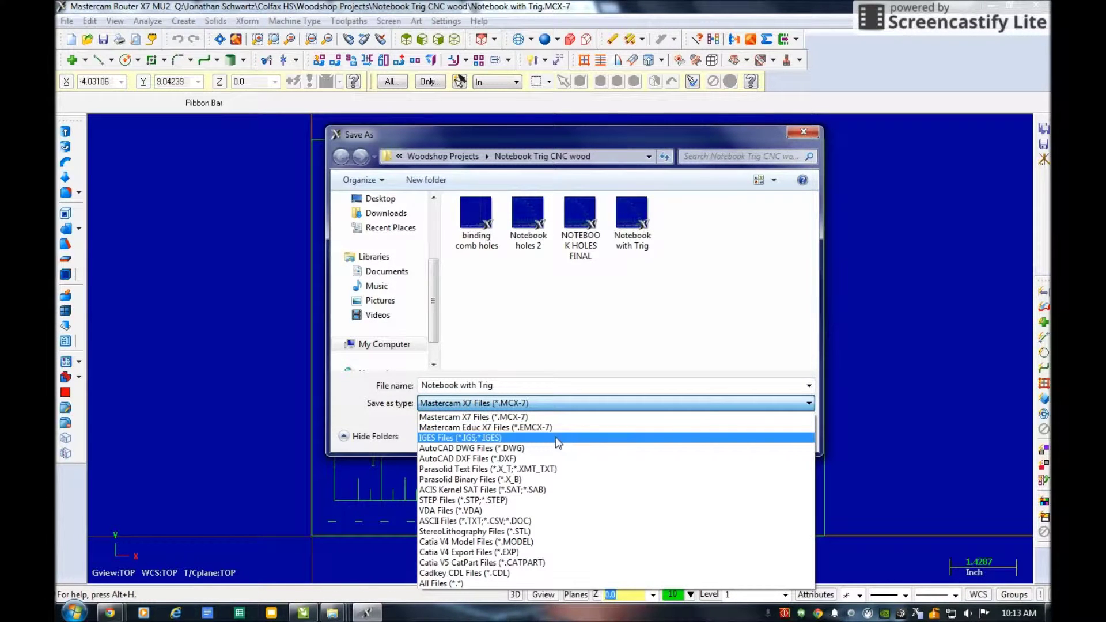
click(499, 459)
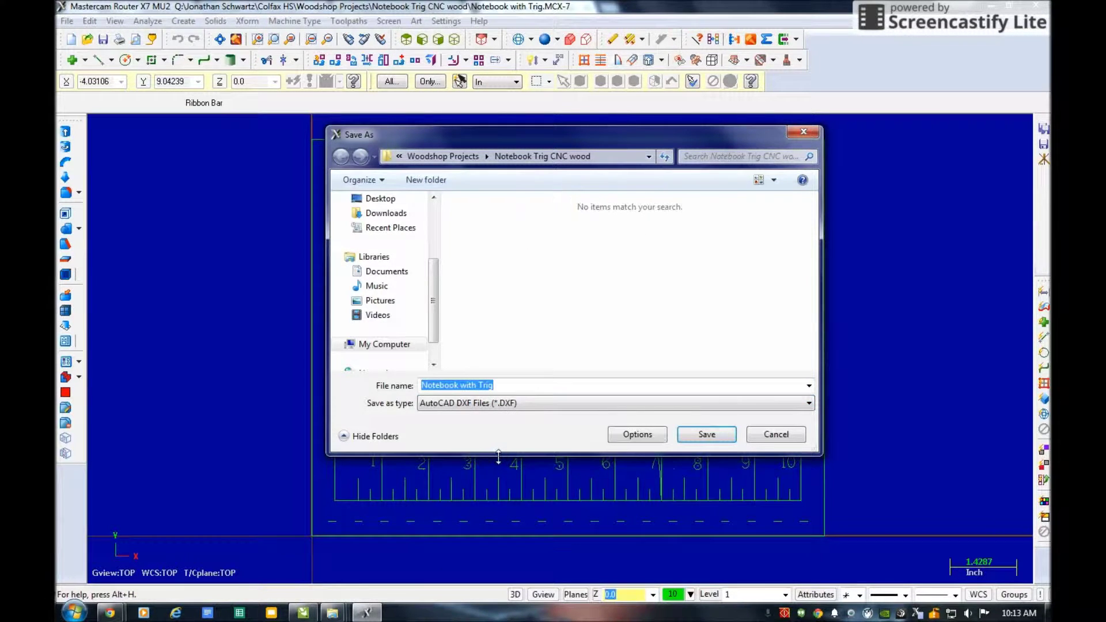
click(689, 437)
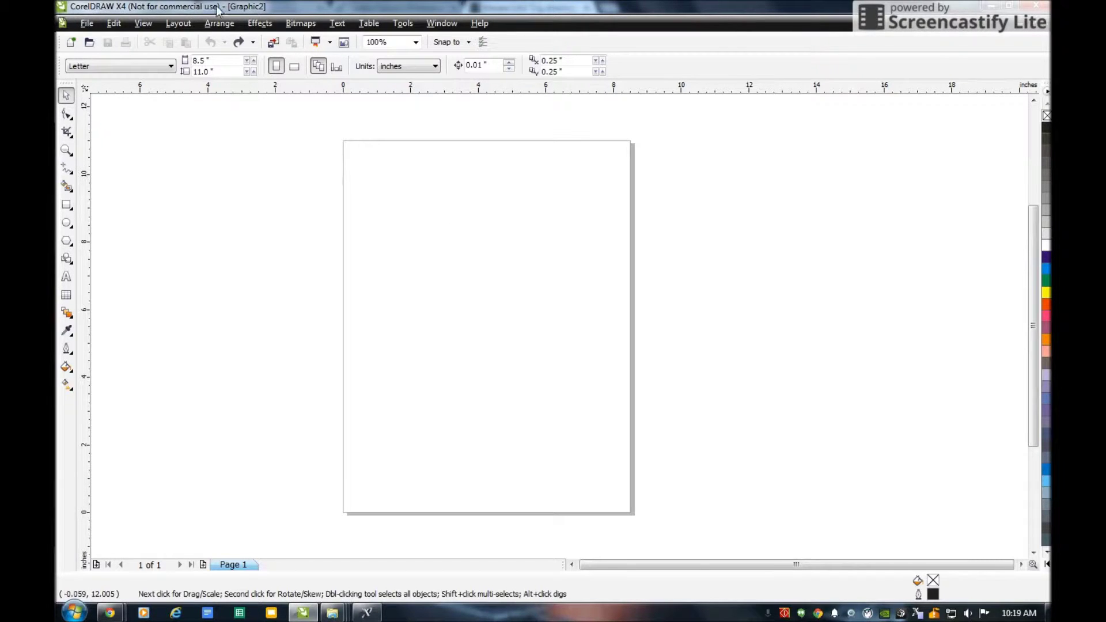
- Set the CorelDRAW page to a custom 11.25 by 8.75 inch size
drag(220, 60, 189, 53)
text(11.2)
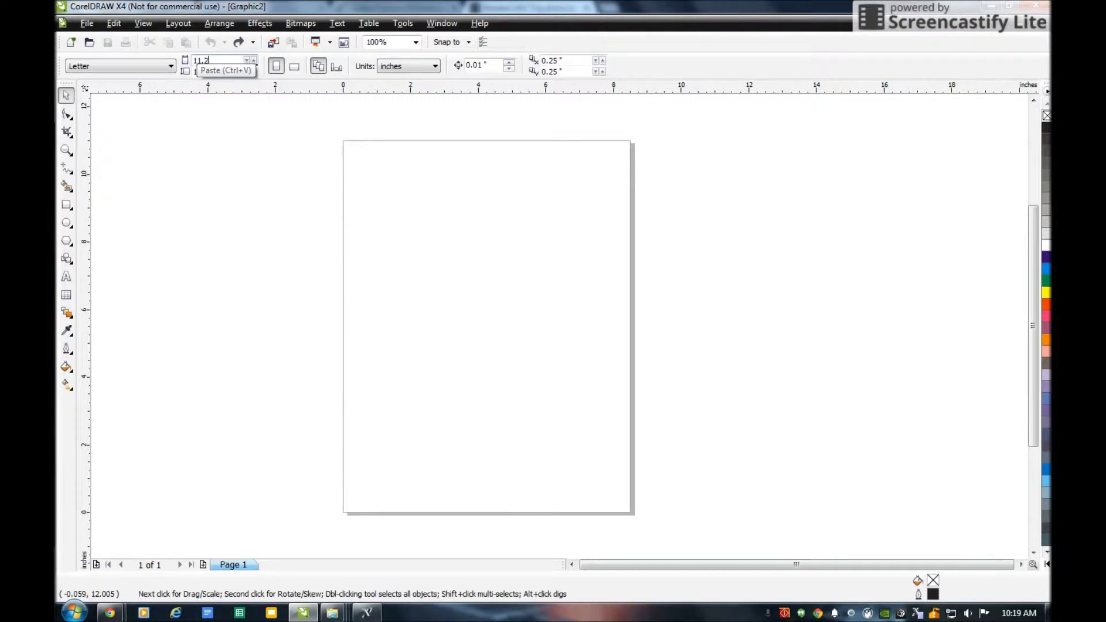
text(5)
key(Tab)
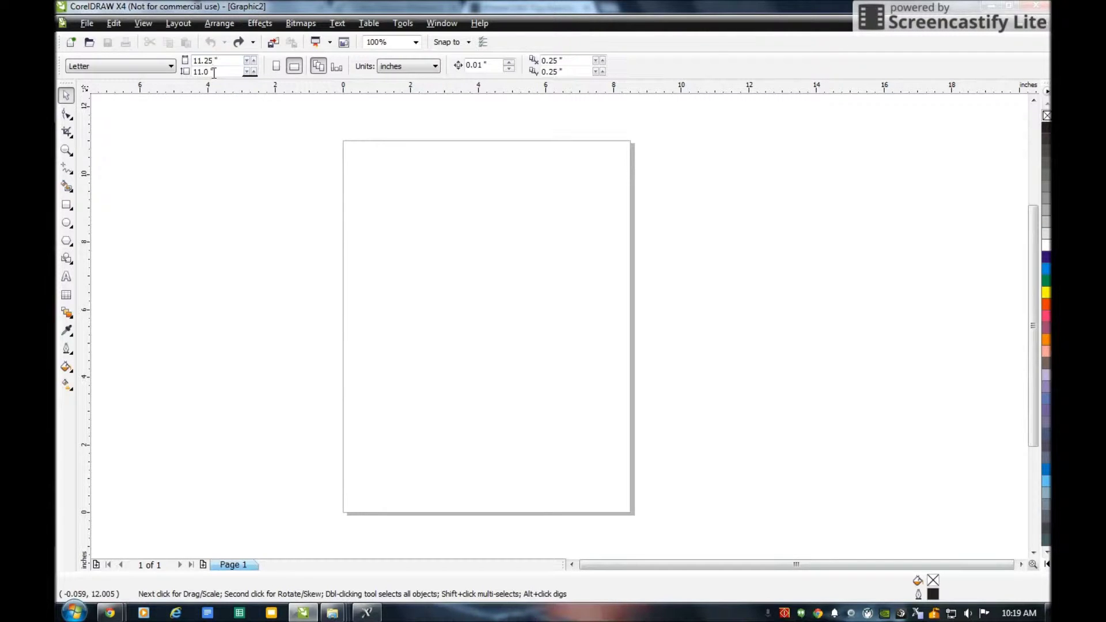
text(8)
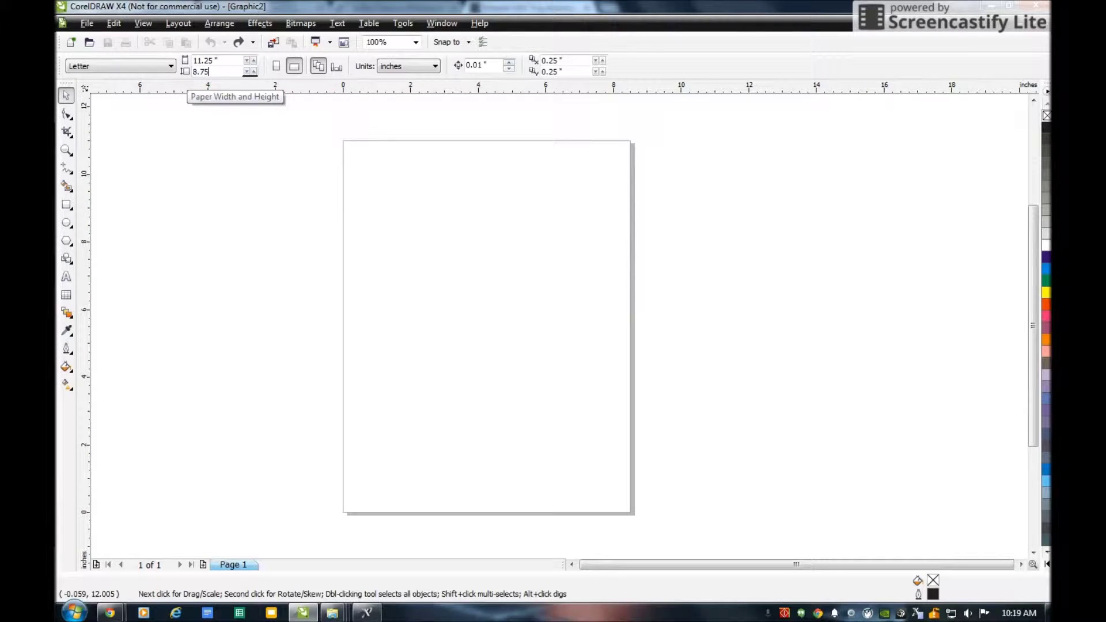
text(.75)
key(Return)
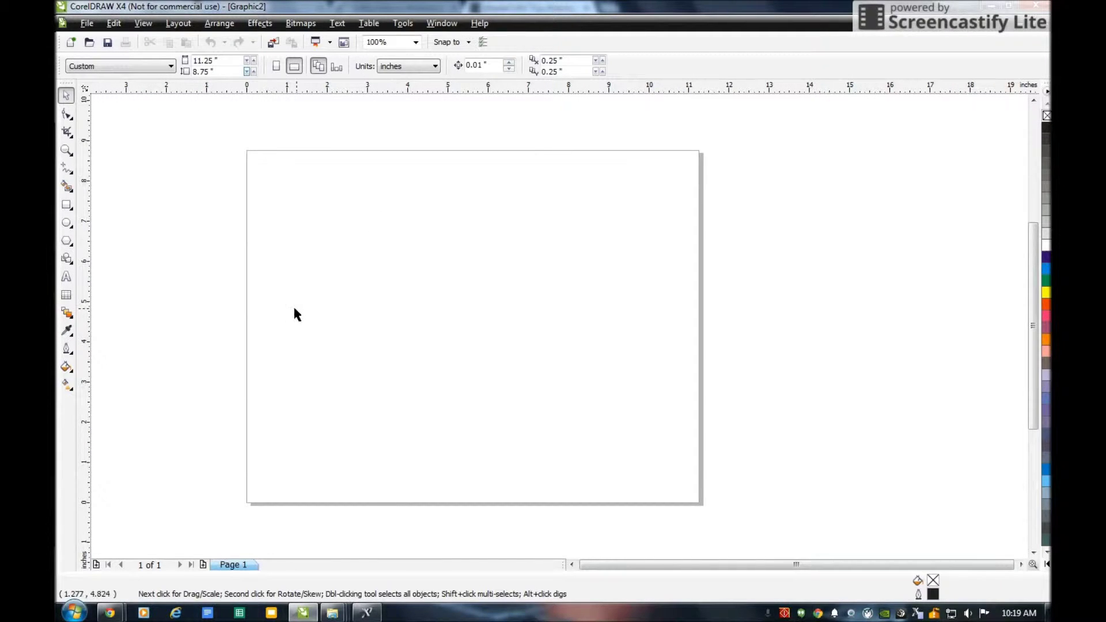
click(86, 23)
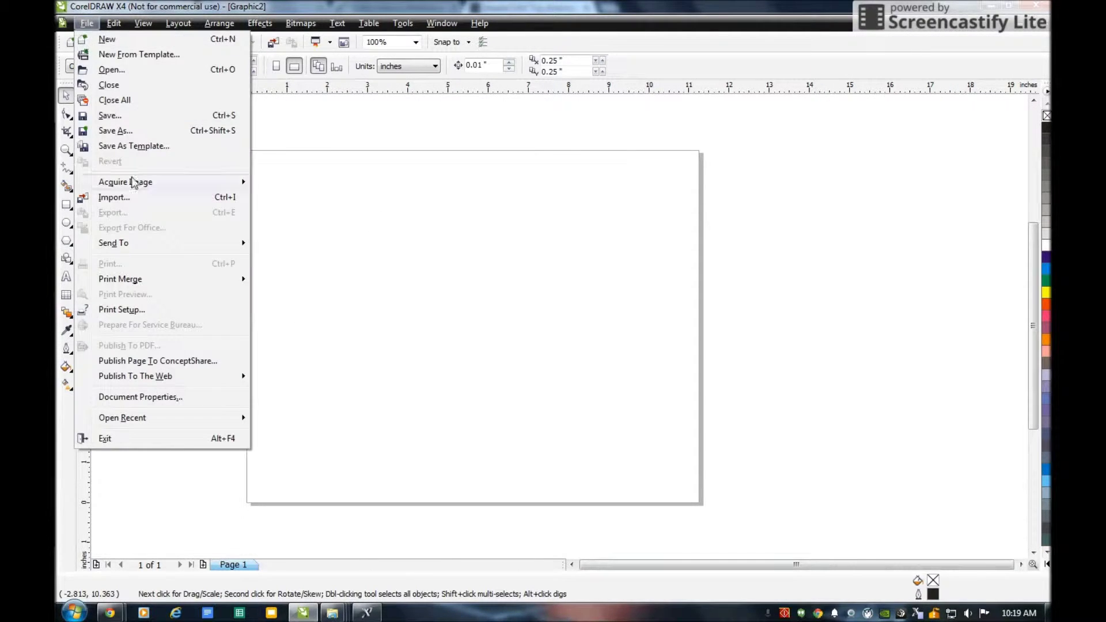
- Import the NOTEBOOK WITH TRIG DXF file and place it at the page's top-left corner
click(114, 199)
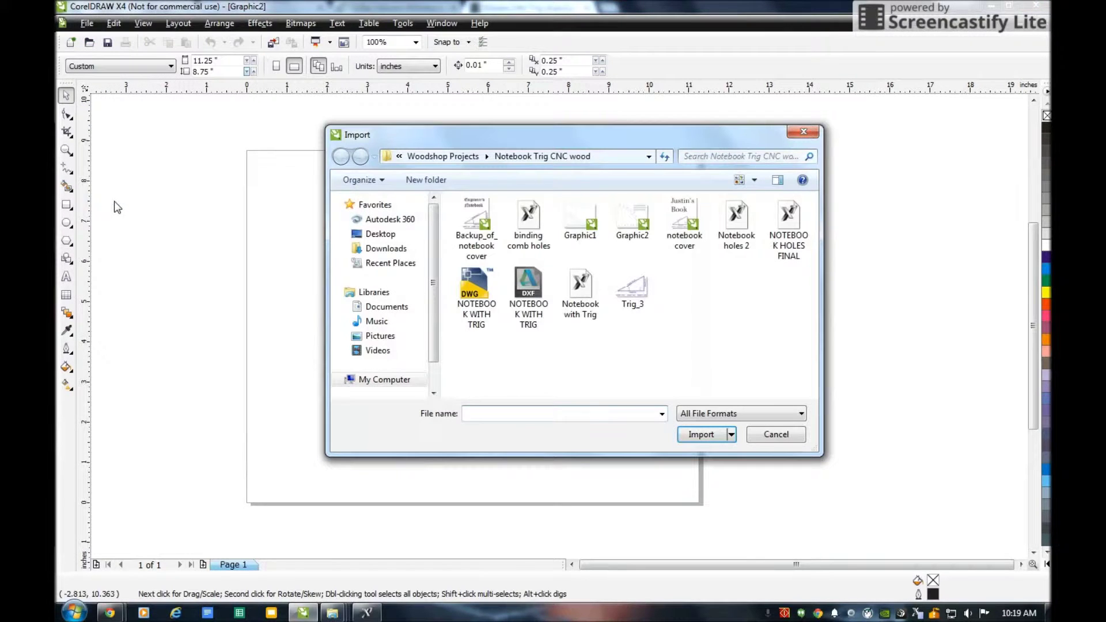
double_click(526, 292)
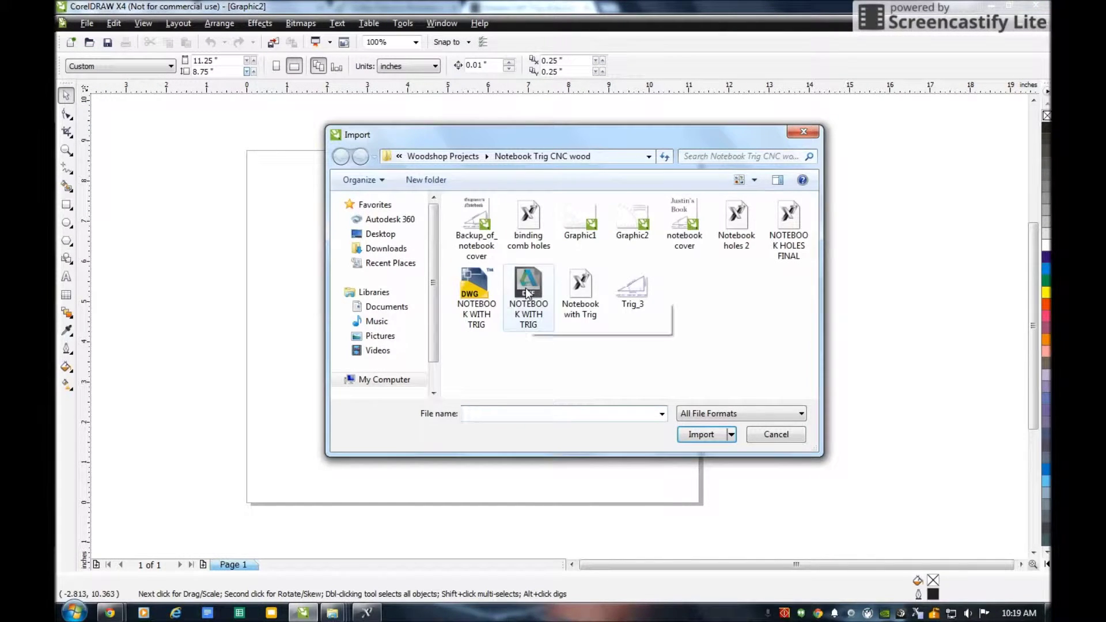
click(518, 361)
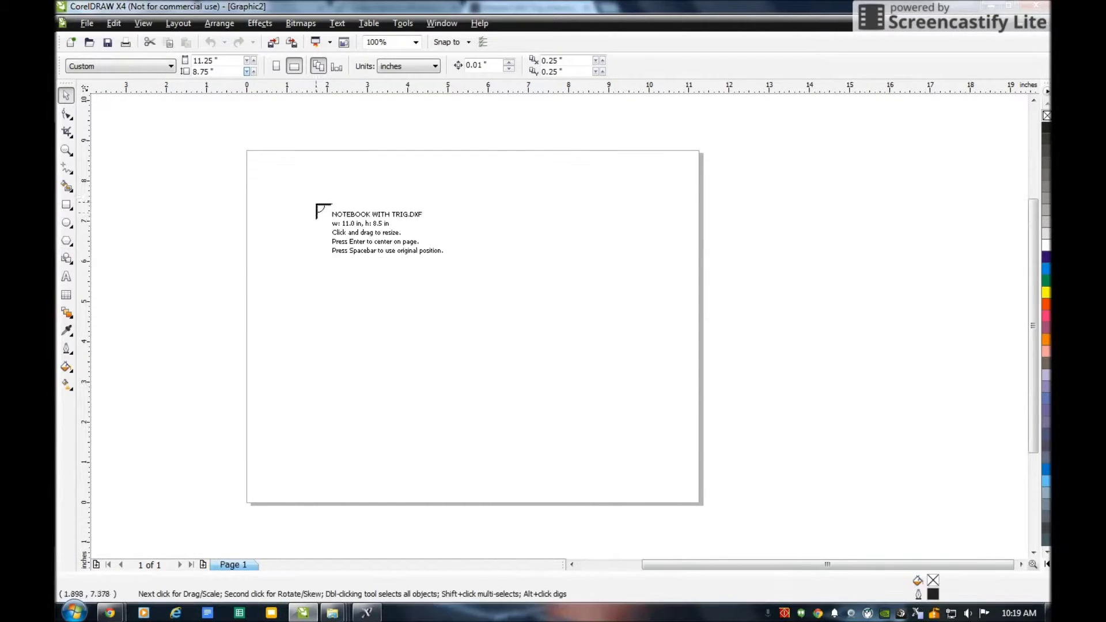
click(245, 150)
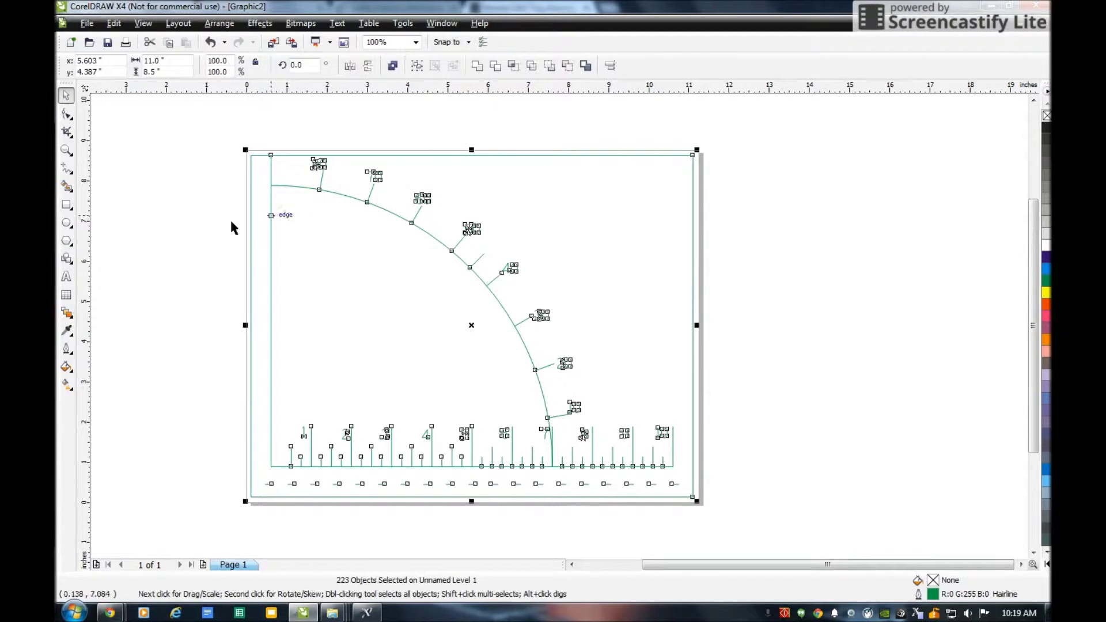
- Give the imported drawing black outlines 1 pt wide
click(66, 350)
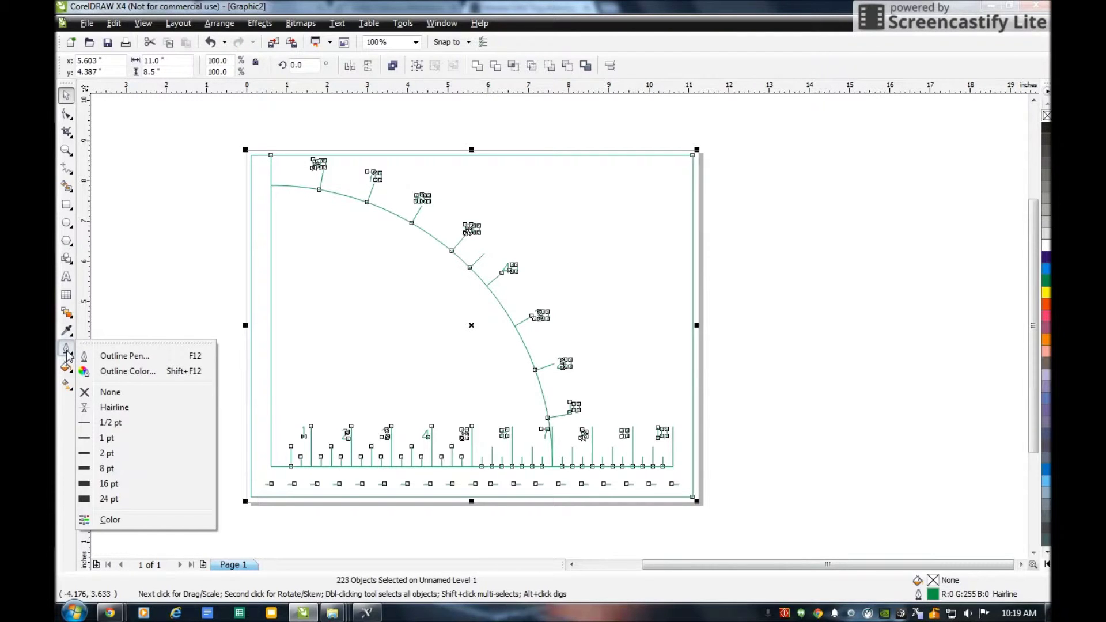
click(107, 372)
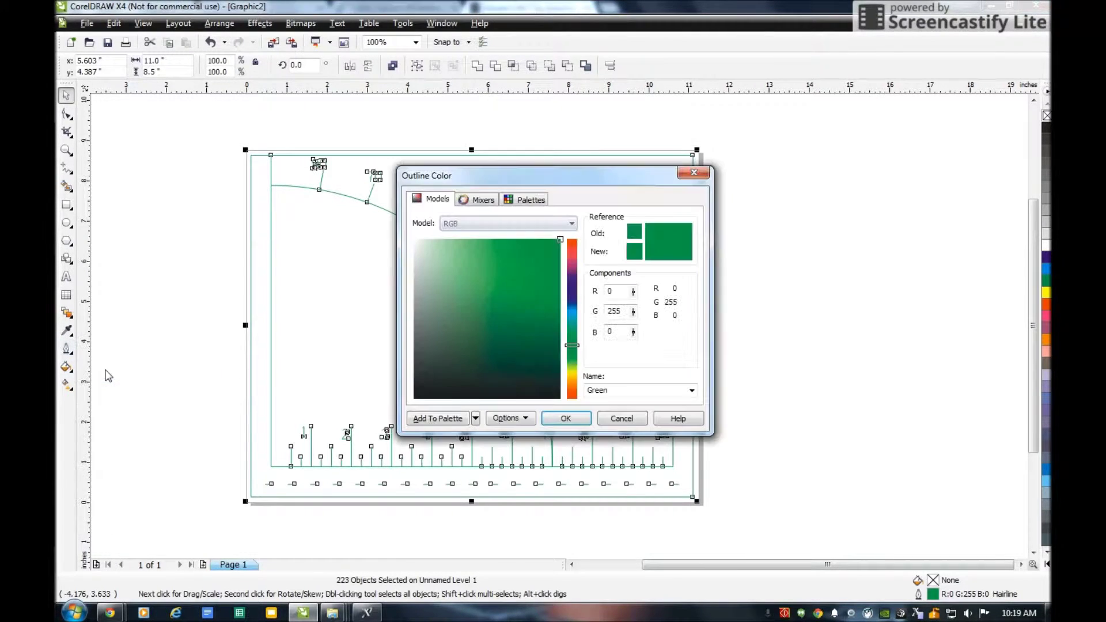
click(692, 390)
scroll(634, 213, up, 5)
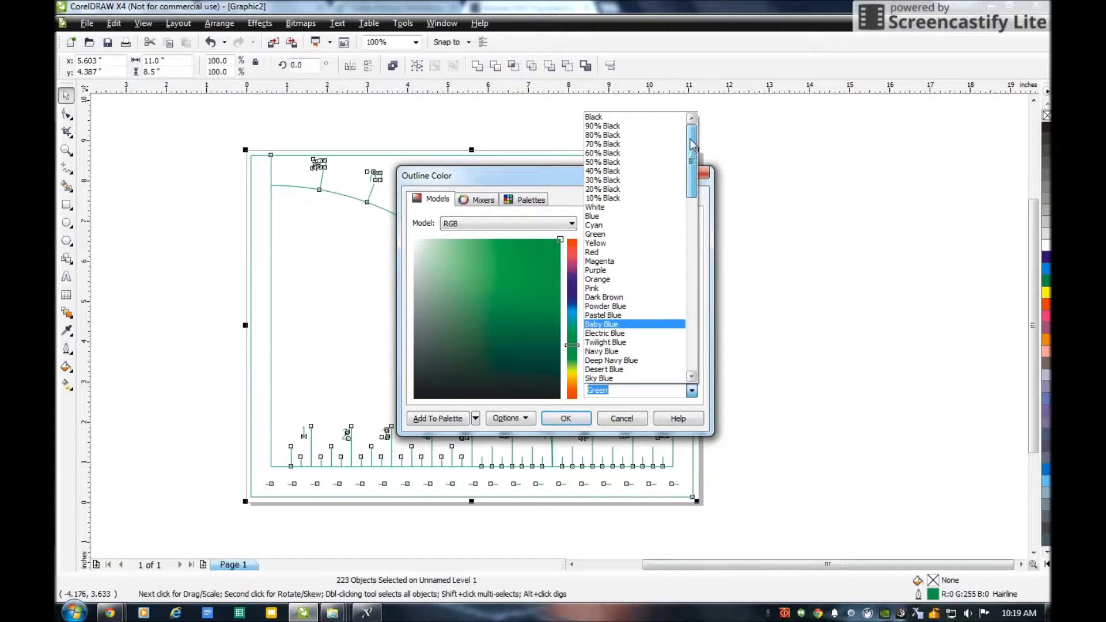
click(623, 118)
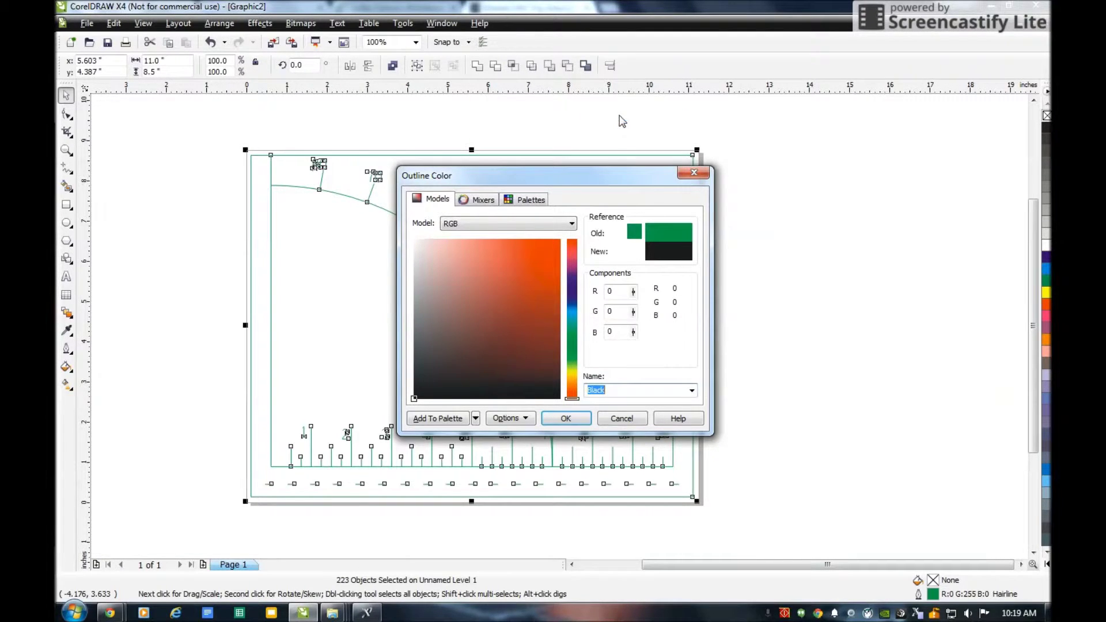
click(554, 419)
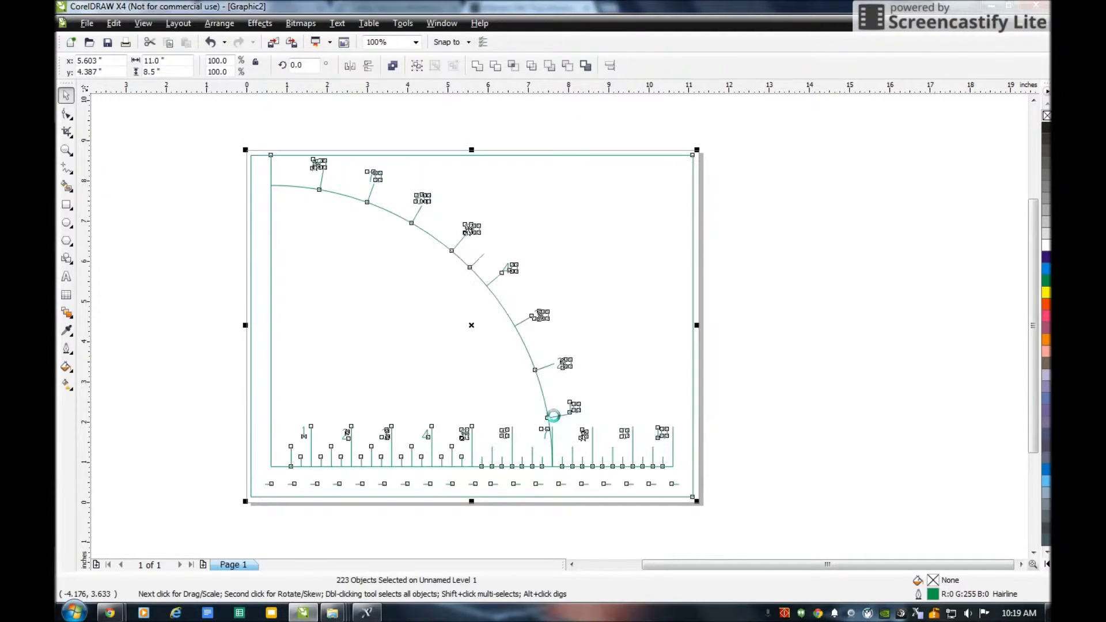
click(67, 349)
click(106, 439)
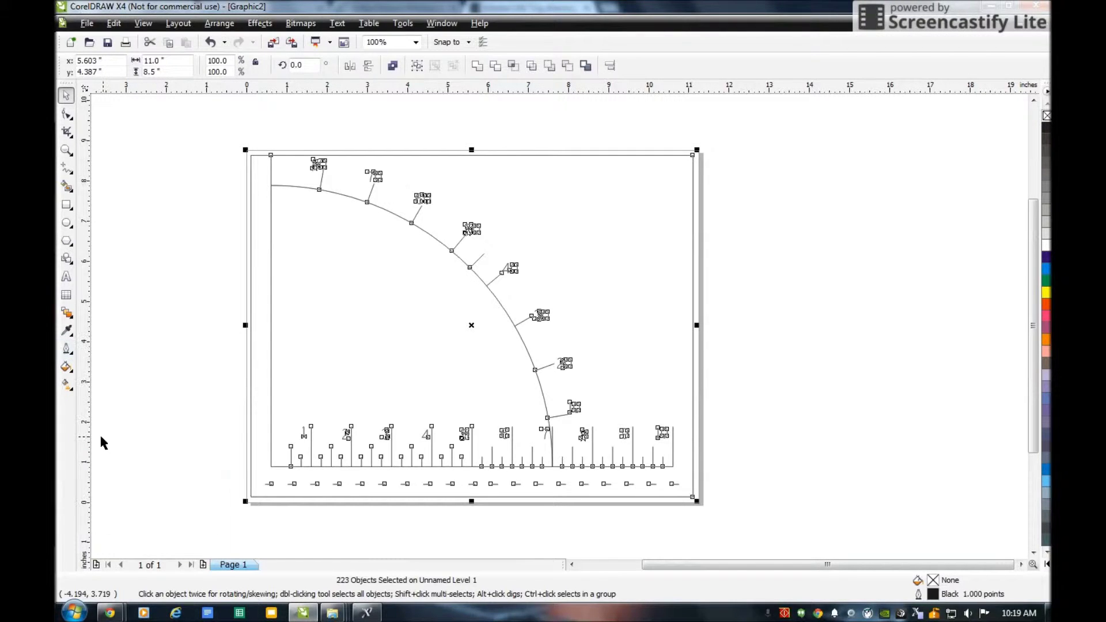
click(173, 369)
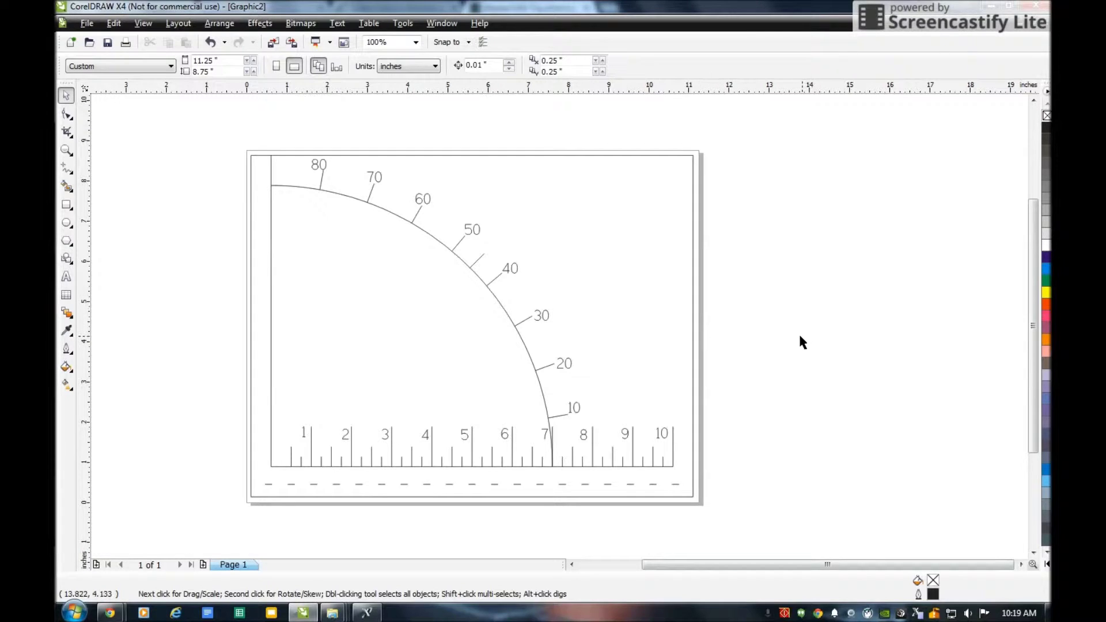
- Print the dial drawing to the VLS2.30 laser and bring up its control panel
click(87, 23)
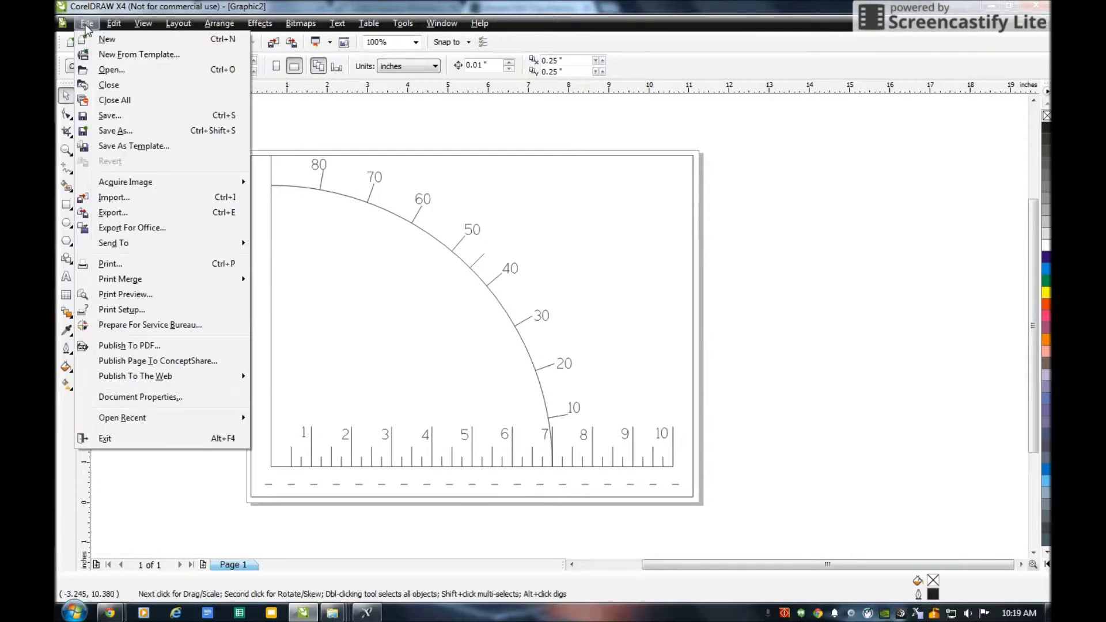
click(110, 264)
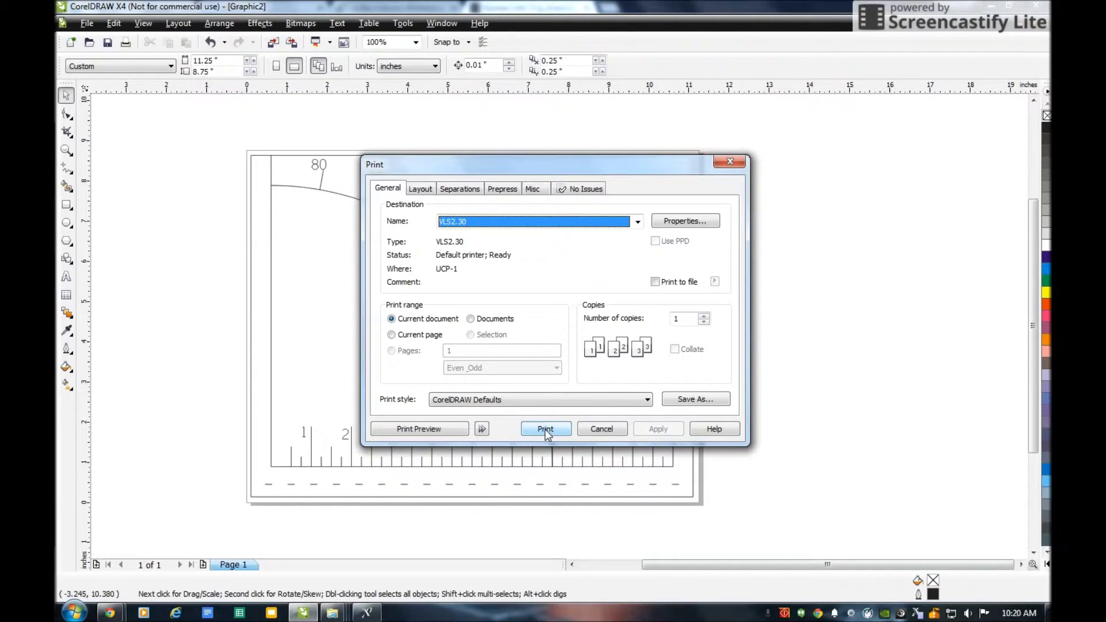
click(546, 430)
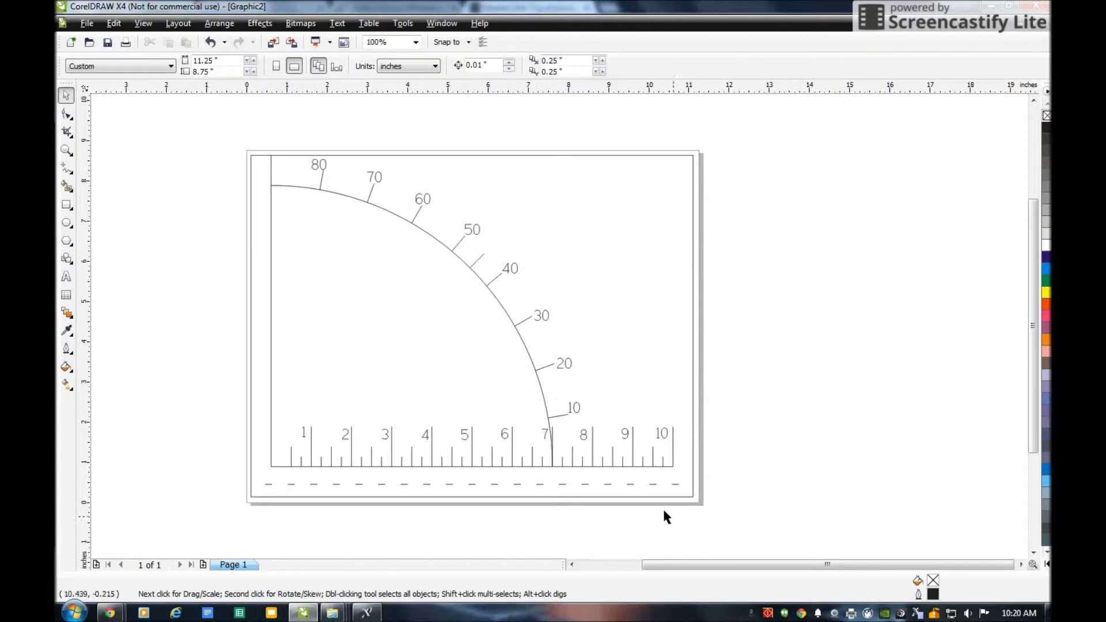
click(769, 613)
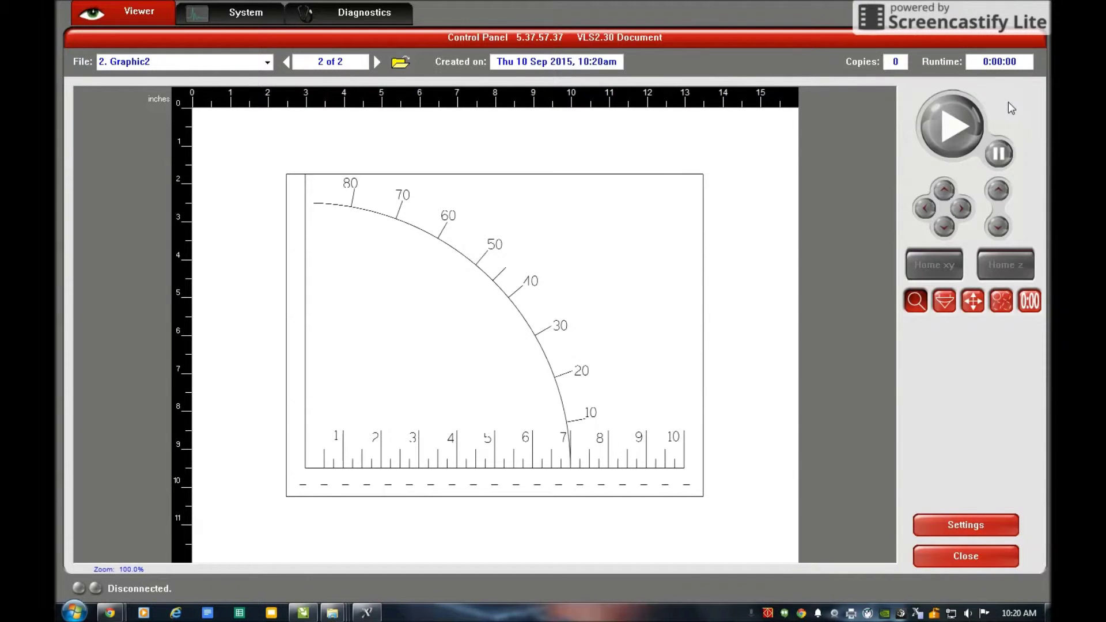
- Move the drawing by its centre anchor to x 5.756" and y 4.256" on the bed
click(973, 300)
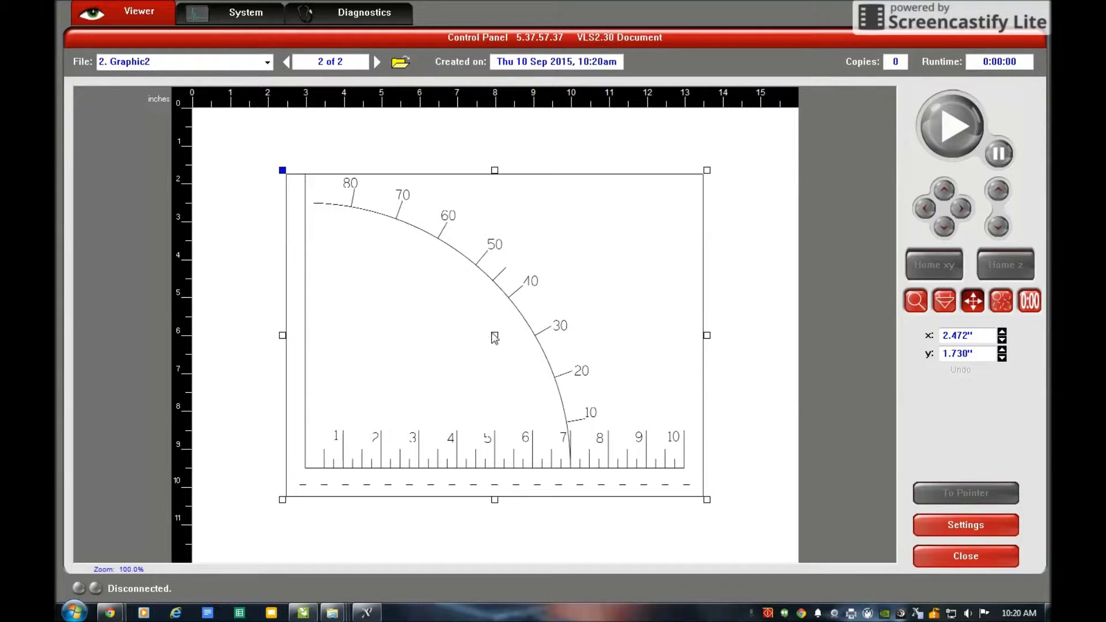
click(494, 337)
drag(983, 335, 929, 335)
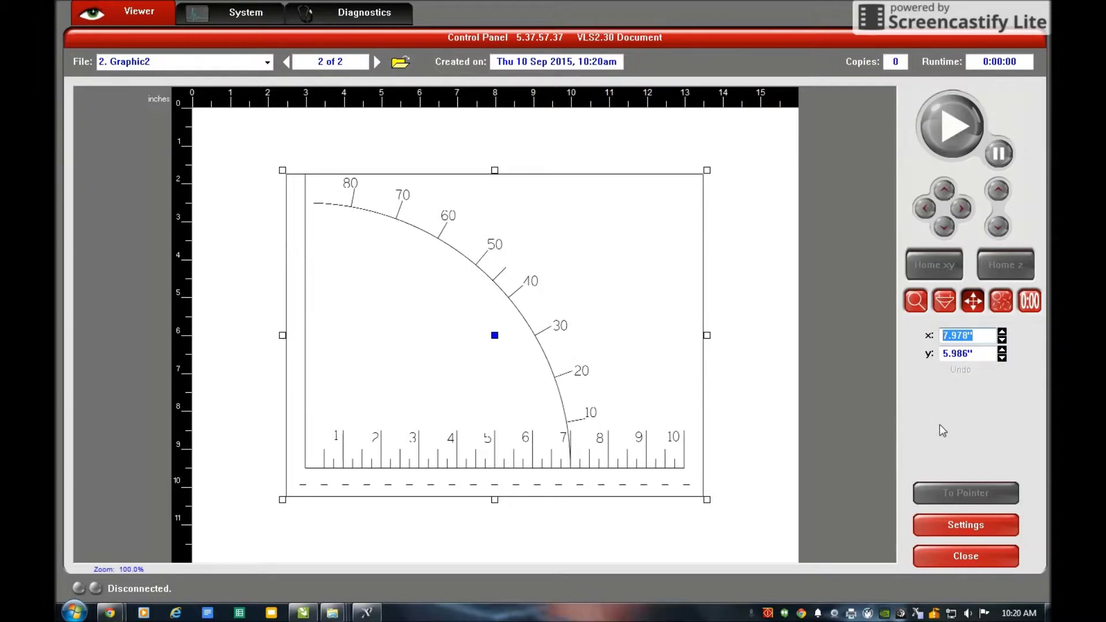
text(5.5)
drag(976, 354, 929, 354)
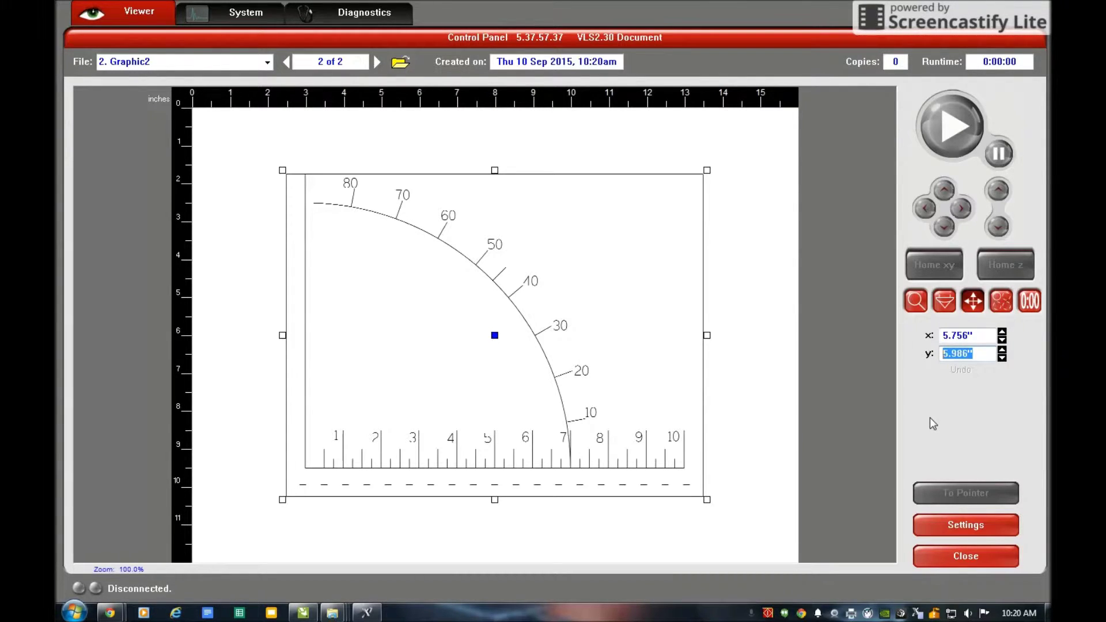
text(8)
text(6)
key(Return)
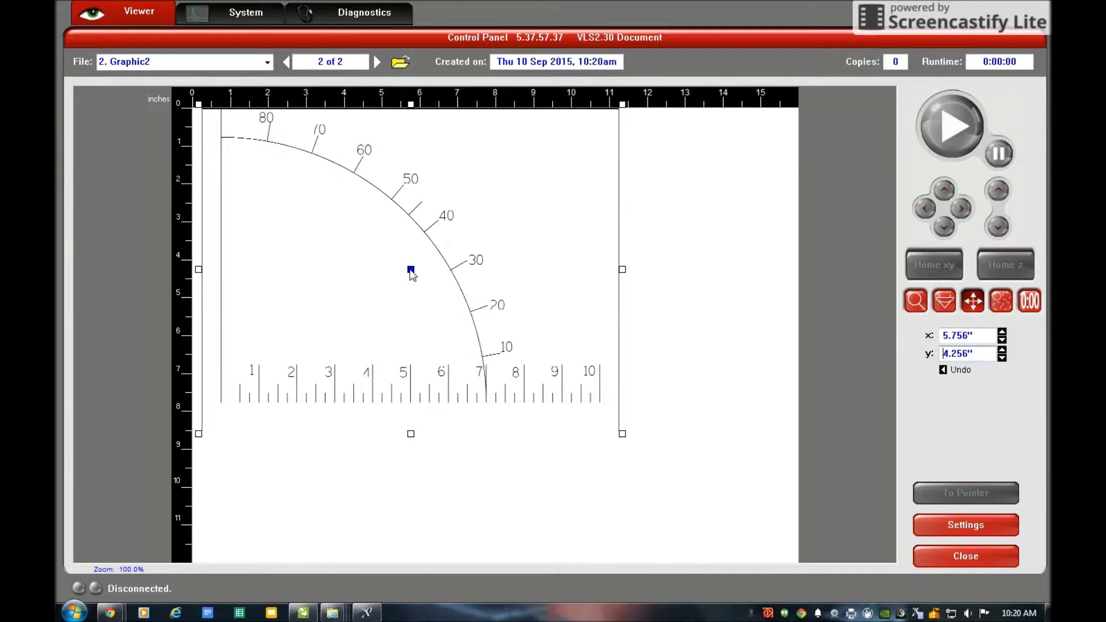
- Select Natural > Wood > Hard Wood > Maple at 0.130" thickness and apply it
click(931, 526)
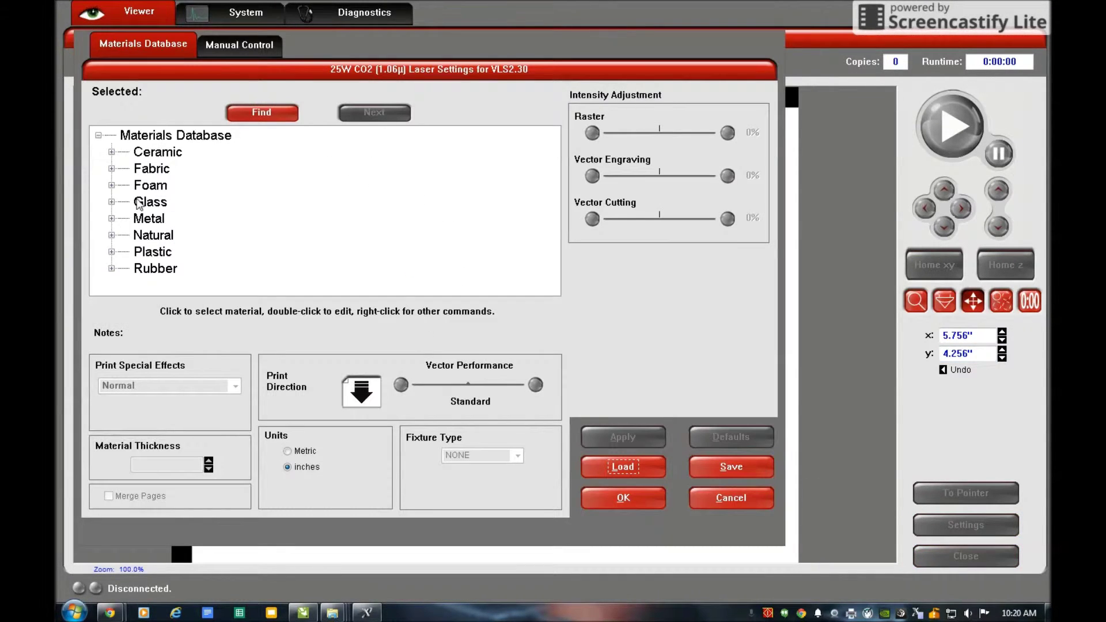
click(112, 236)
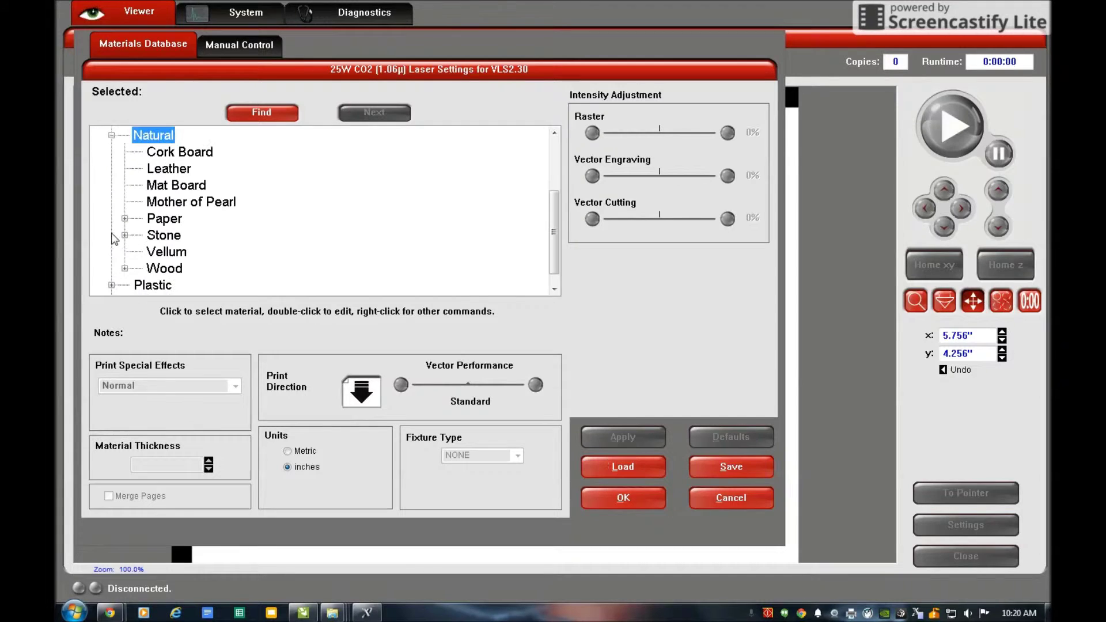
click(124, 269)
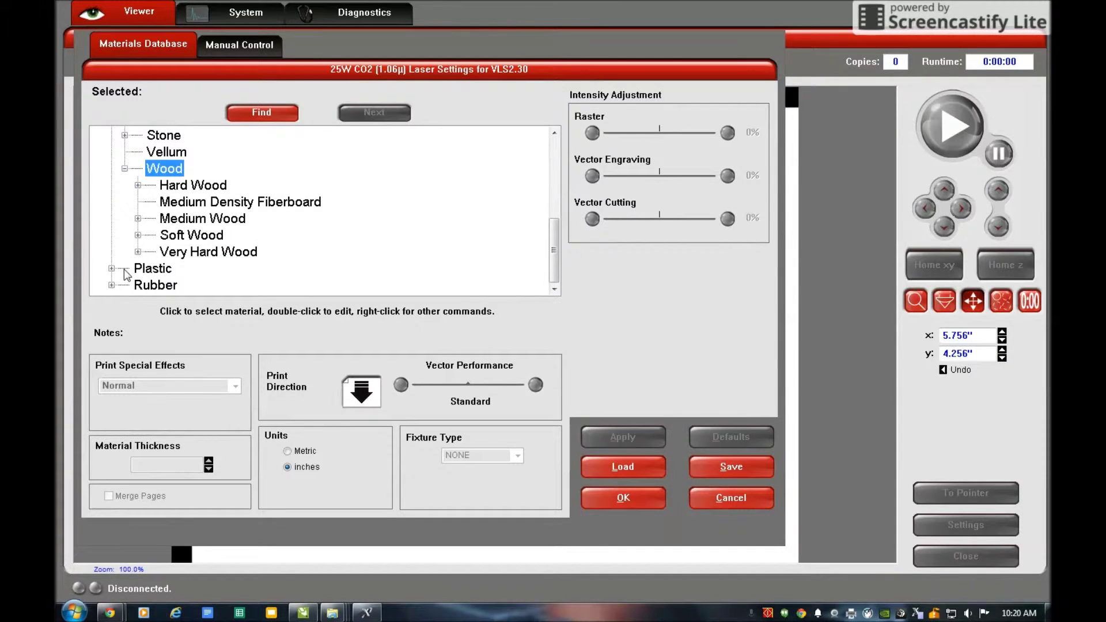
click(138, 185)
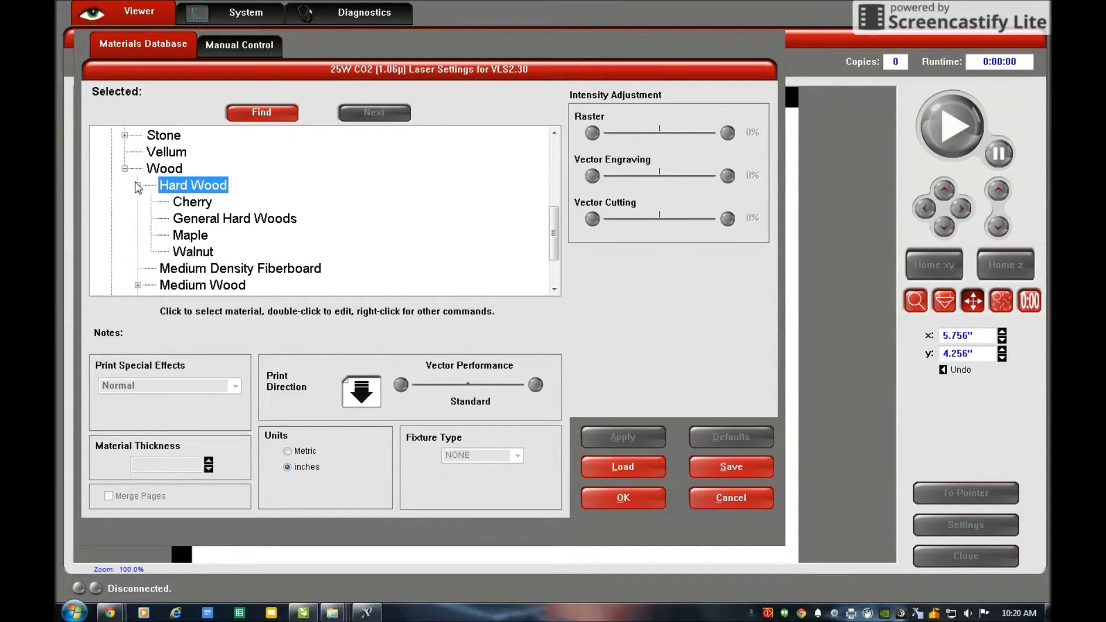
click(176, 237)
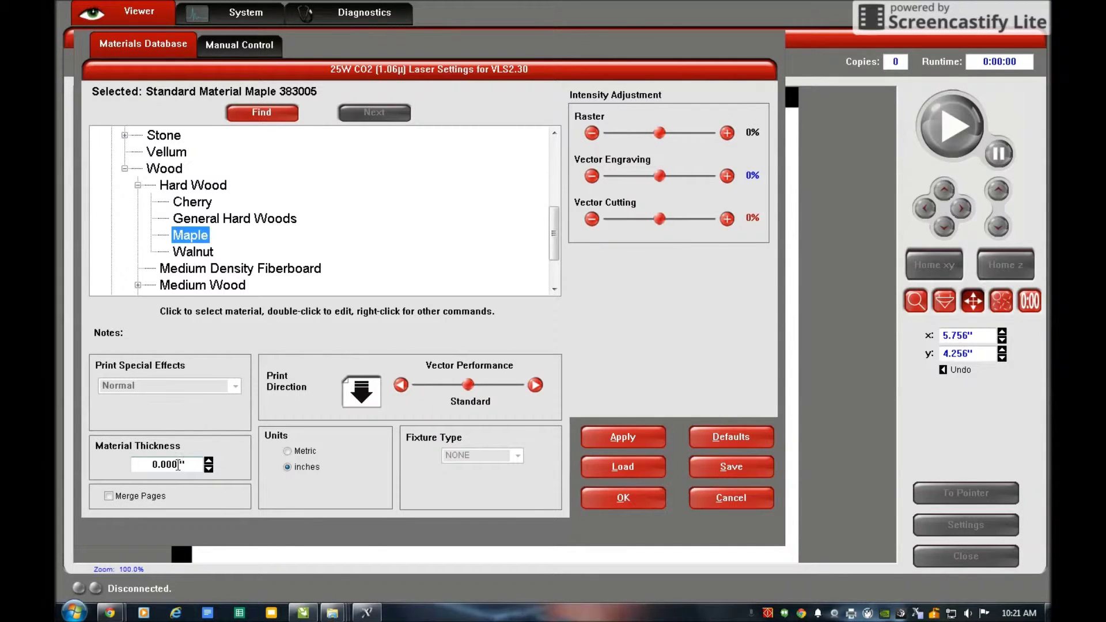
drag(178, 465, 162, 465)
text(130)
click(606, 439)
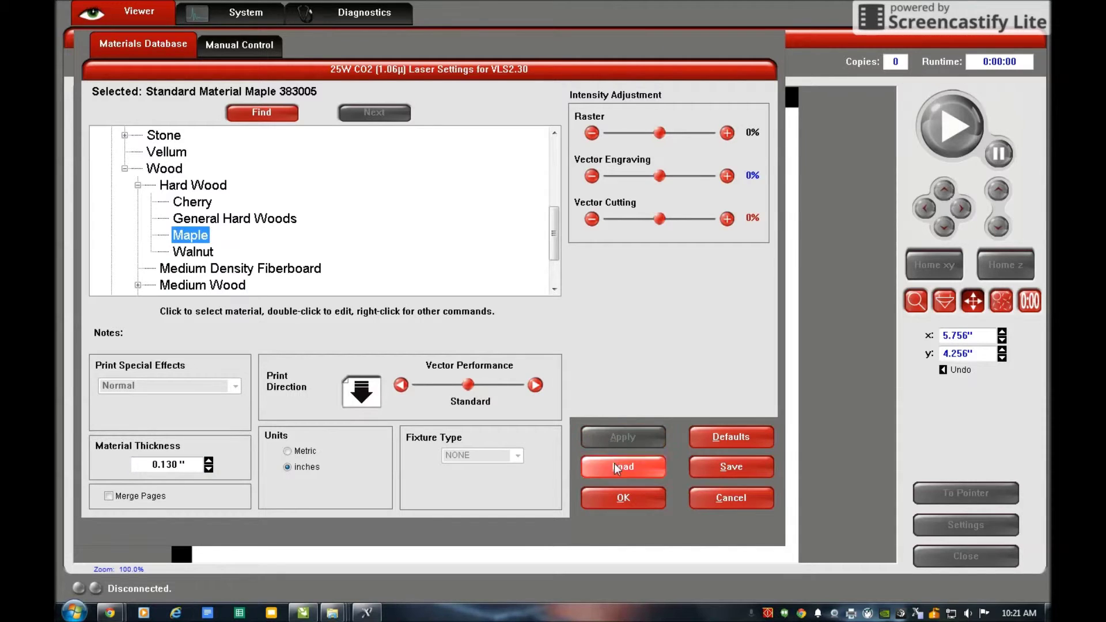
click(623, 500)
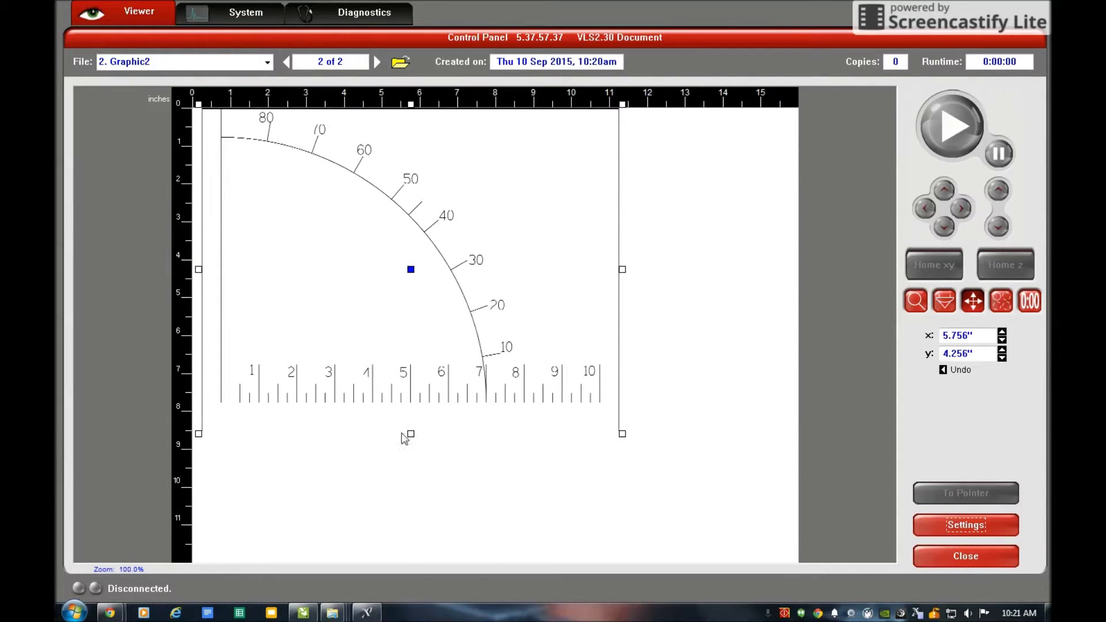